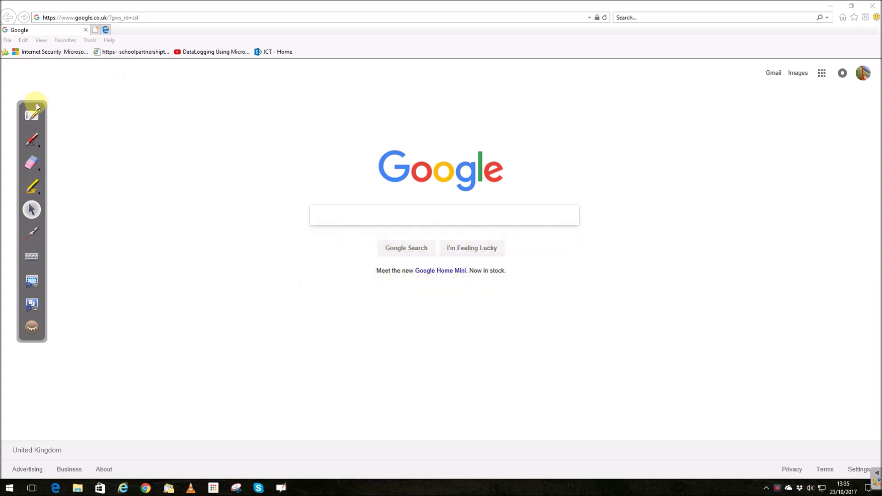
Move the floating annotation toolbar across and back, then show and dismiss Google's recent searches
{"action": "left_click_drag", "start_coordinate": [53, 107], "coordinate": [159, 108]}
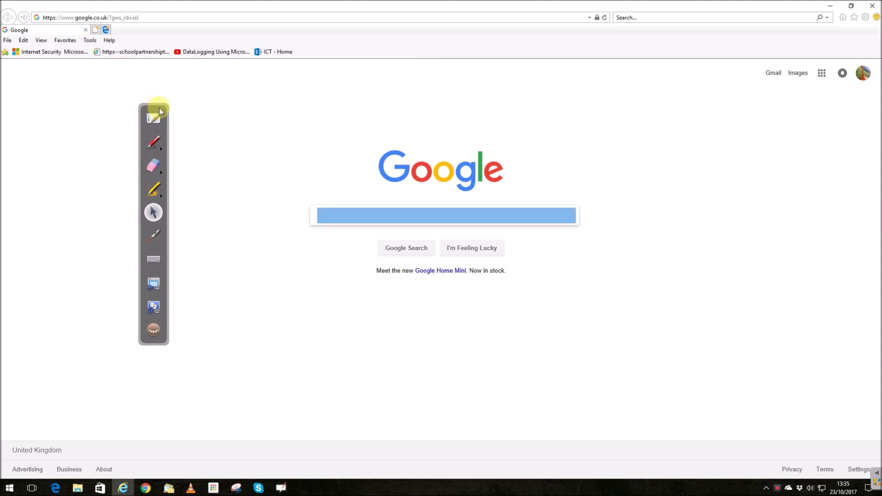
{"action": "left_click_drag", "start_coordinate": [157, 103], "coordinate": [89, 86]}
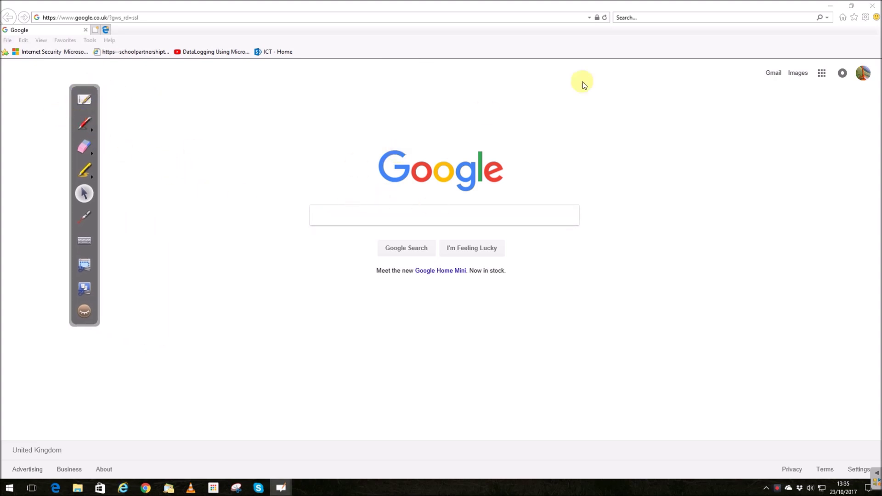
{"action": "left_click", "coordinate": [322, 219]}
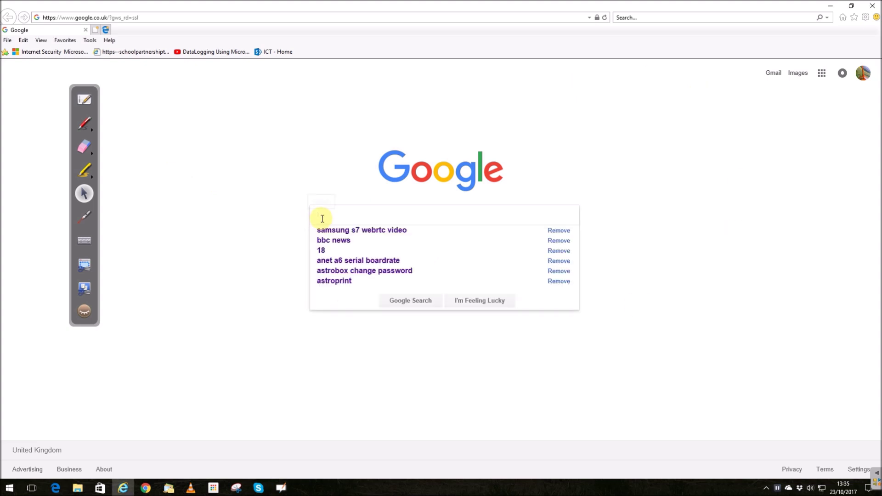
{"action": "left_click", "coordinate": [123, 134]}
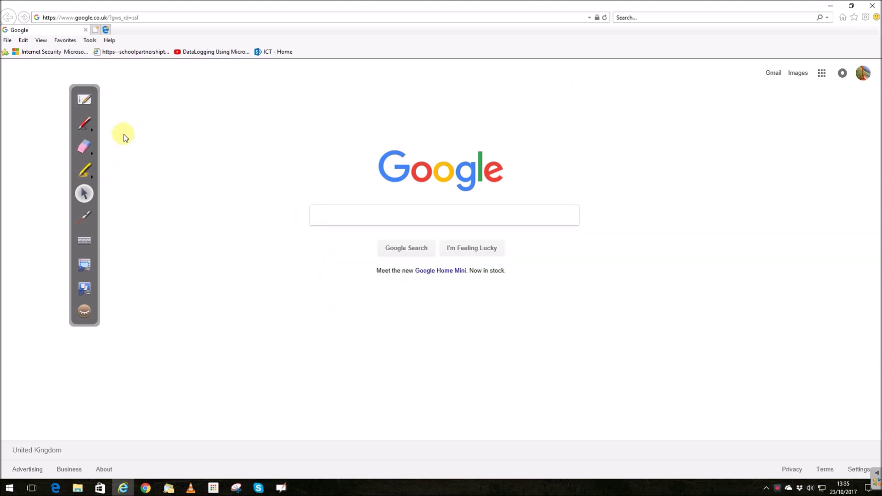
Draw black pen loops around the Google logo, a line below it and a vertical line at right
{"action": "left_click", "coordinate": [81, 123]}
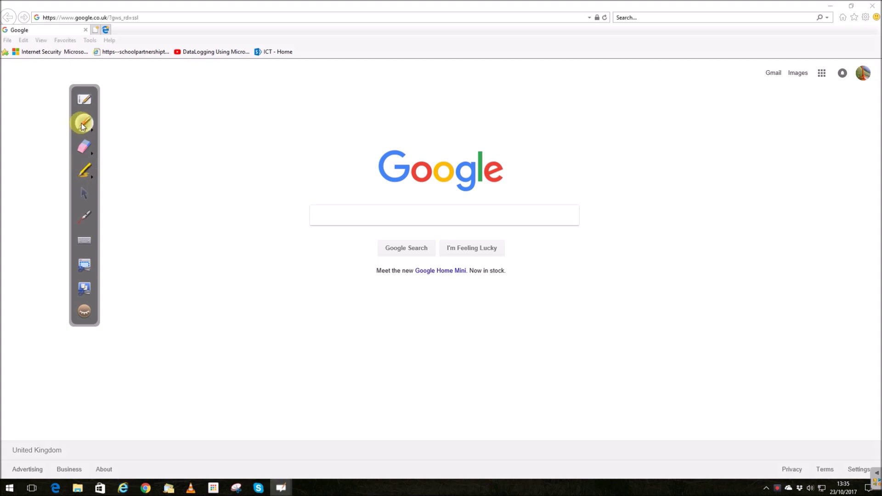
{"action": "mouse_move", "coordinate": [246, 139]}
{"action": "left_mouse_down"}
{"action": "mouse_move", "coordinate": [342, 125]}
{"action": "mouse_move", "coordinate": [459, 257]}
{"action": "mouse_move", "coordinate": [395, 171]}
{"action": "mouse_move", "coordinate": [589, 161]}
{"action": "mouse_move", "coordinate": [262, 203]}
{"action": "mouse_move", "coordinate": [542, 252]}
{"action": "left_mouse_up"}
{"action": "left_click_drag", "start_coordinate": [643, 342], "coordinate": [294, 376]}
{"action": "left_click_drag", "start_coordinate": [705, 146], "coordinate": [715, 263]}
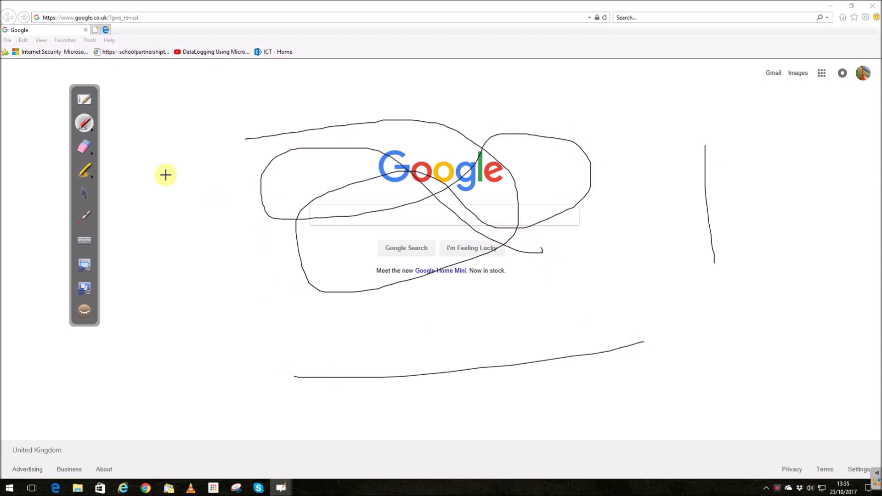
Draw a thin and a thicker red diagonal across the logo, then erase part of the top loop
{"action": "left_click", "coordinate": [93, 131]}
{"action": "left_click", "coordinate": [129, 126]}
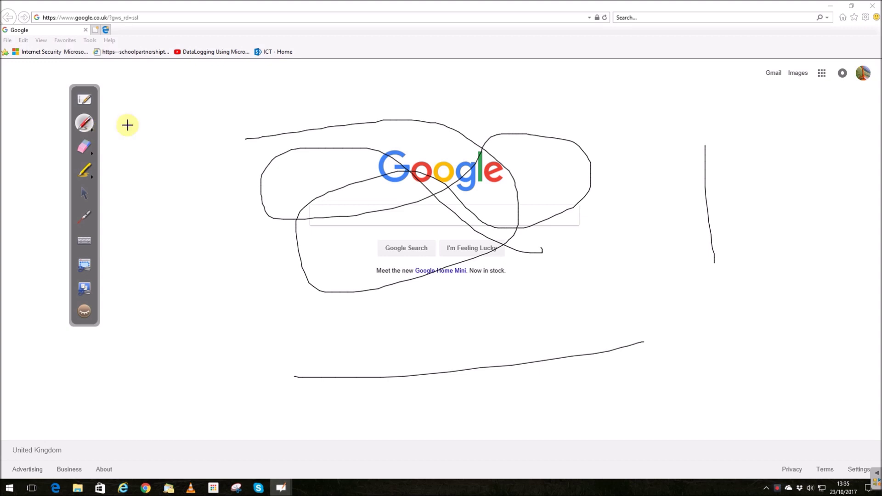
{"action": "left_click_drag", "start_coordinate": [330, 130], "coordinate": [501, 253]}
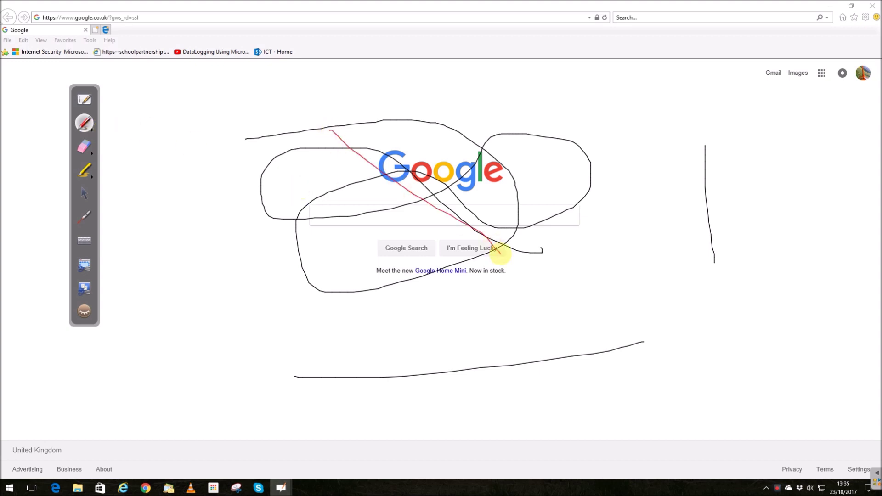
{"action": "left_click", "coordinate": [92, 131]}
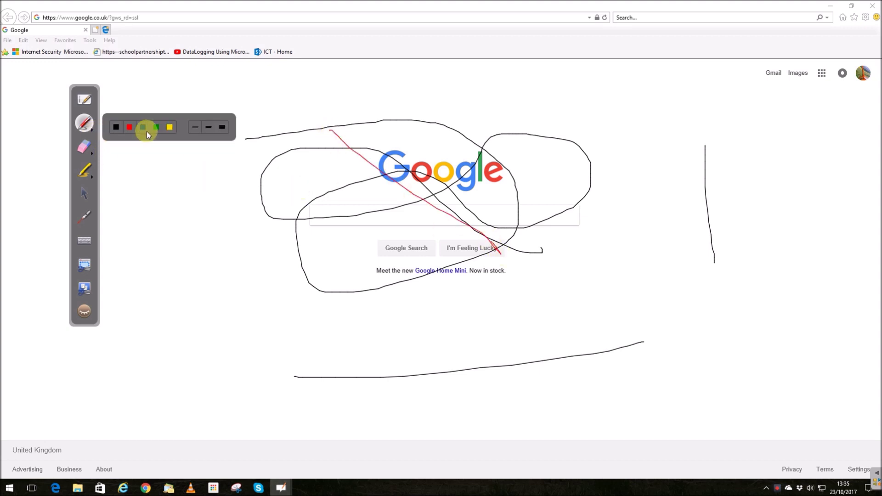
{"action": "left_click", "coordinate": [208, 128]}
{"action": "left_click_drag", "start_coordinate": [272, 141], "coordinate": [501, 251]}
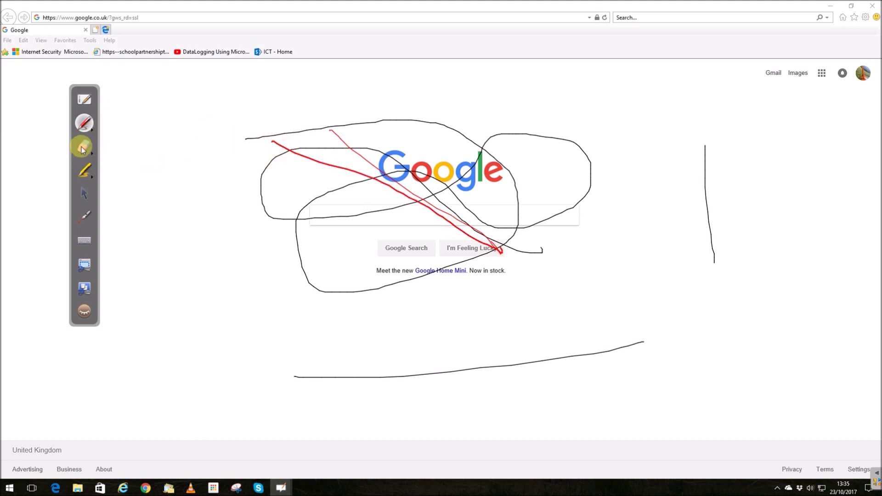
{"action": "left_click", "coordinate": [81, 147]}
{"action": "mouse_move", "coordinate": [253, 132]}
{"action": "left_mouse_down"}
{"action": "mouse_move", "coordinate": [388, 138]}
{"action": "mouse_move", "coordinate": [478, 124]}
{"action": "mouse_move", "coordinate": [322, 123]}
{"action": "left_mouse_up"}
Erase the loop tops with a larger eraser, then clear all ink from the screen
{"action": "left_click", "coordinate": [92, 154]}
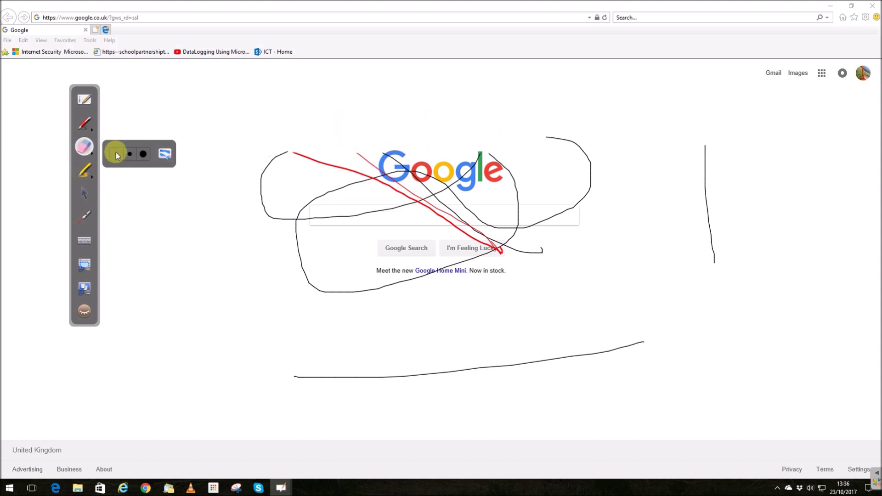
{"action": "left_click", "coordinate": [145, 153]}
{"action": "mouse_move", "coordinate": [229, 154]}
{"action": "left_mouse_down"}
{"action": "mouse_move", "coordinate": [472, 167]}
{"action": "mouse_move", "coordinate": [698, 157]}
{"action": "mouse_move", "coordinate": [232, 150]}
{"action": "left_mouse_up"}
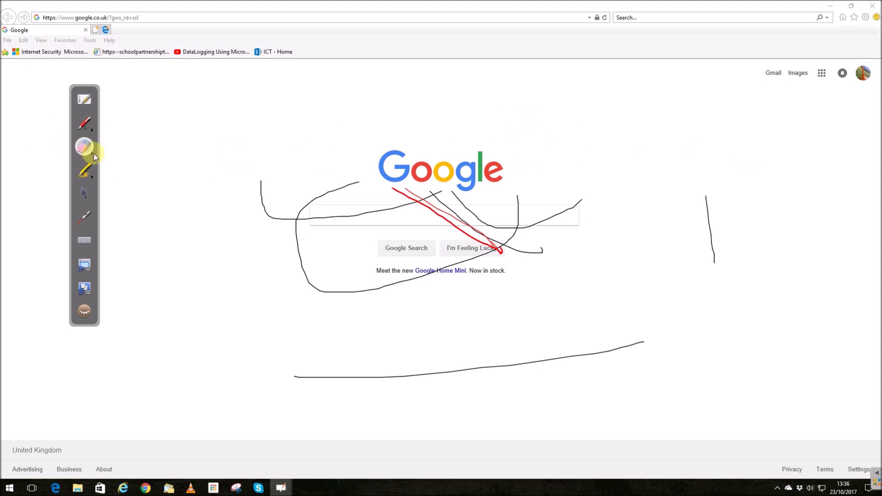
{"action": "left_click", "coordinate": [92, 153]}
{"action": "left_click", "coordinate": [167, 152]}
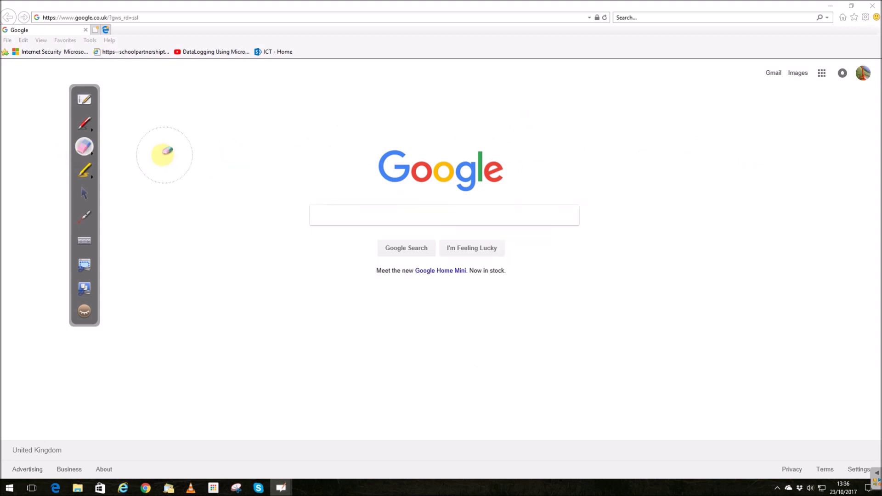
Highlight across the Google logo in yellow, then in orange, and return to the search box
{"action": "left_click", "coordinate": [86, 174]}
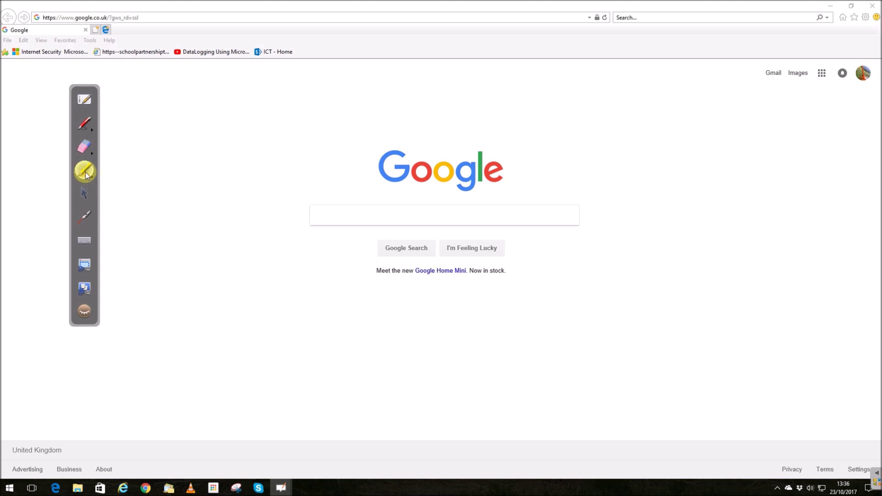
{"action": "mouse_move", "coordinate": [354, 172]}
{"action": "left_mouse_down"}
{"action": "mouse_move", "coordinate": [496, 164]}
{"action": "mouse_move", "coordinate": [307, 172]}
{"action": "mouse_move", "coordinate": [453, 145]}
{"action": "left_mouse_up"}
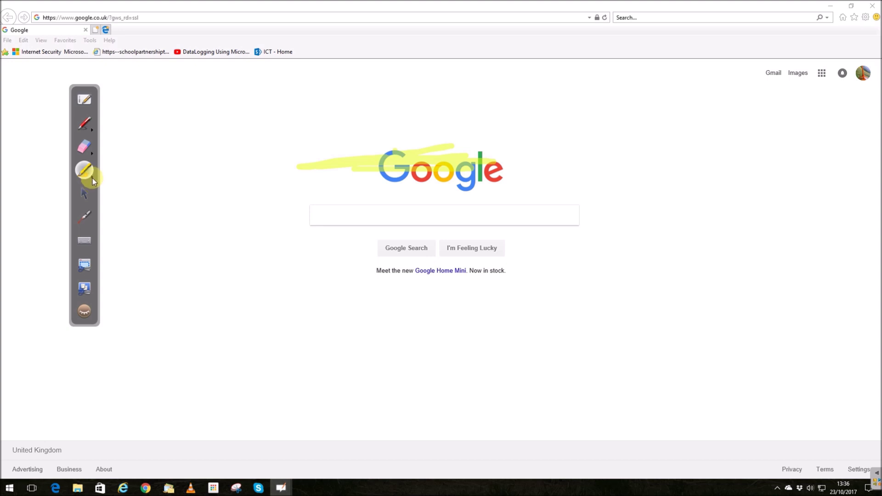
{"action": "left_click", "coordinate": [93, 178]}
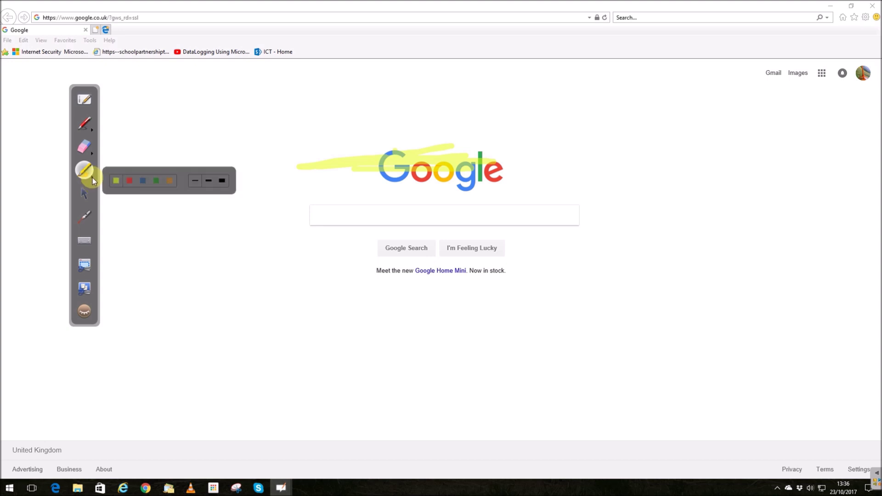
{"action": "left_click", "coordinate": [169, 181]}
{"action": "mouse_move", "coordinate": [332, 178]}
{"action": "left_mouse_down"}
{"action": "mouse_move", "coordinate": [473, 176]}
{"action": "mouse_move", "coordinate": [432, 177]}
{"action": "left_mouse_up"}
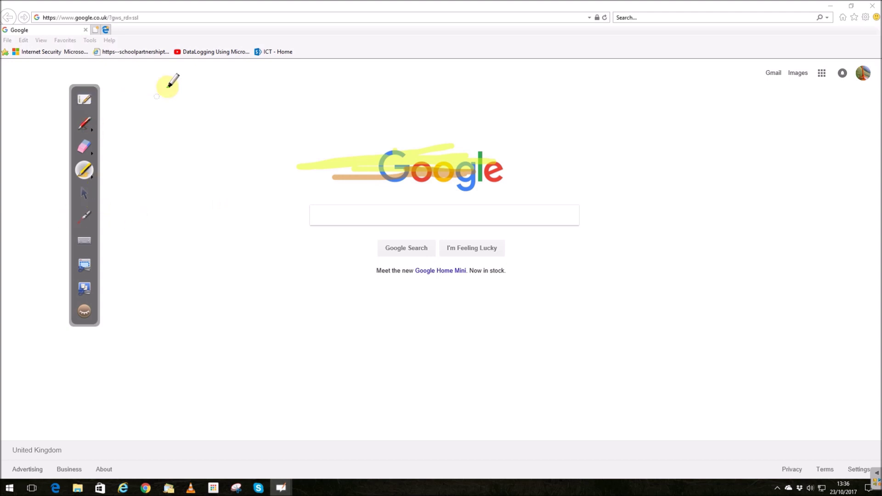
{"action": "left_click", "coordinate": [84, 194]}
{"action": "left_click", "coordinate": [339, 214]}
Search Google for 'hgghhg' and erase the highlighter marks over the results
{"action": "type", "text": "hgghhg"}
{"action": "key", "text": "Return"}
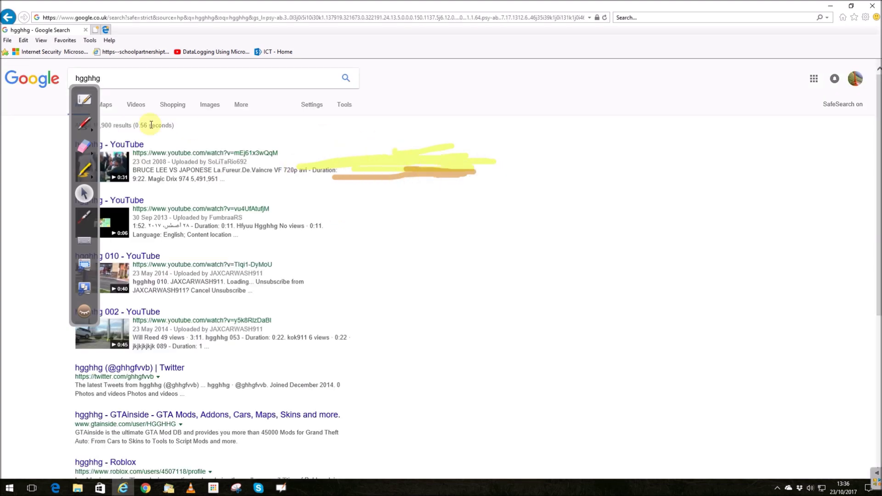
{"action": "left_click", "coordinate": [84, 147]}
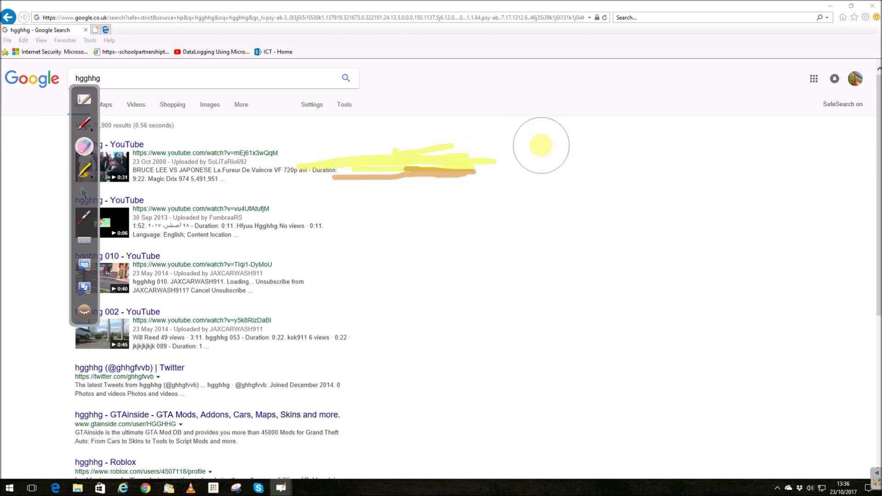
{"action": "left_click_drag", "start_coordinate": [541, 146], "coordinate": [516, 165]}
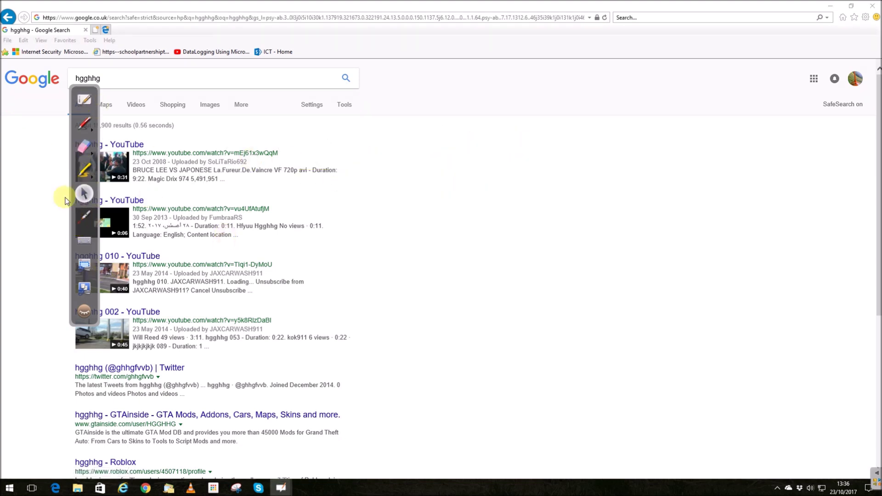
Try the laser pointer on the results, then open and close the on-screen keyboard
{"action": "left_click", "coordinate": [84, 219]}
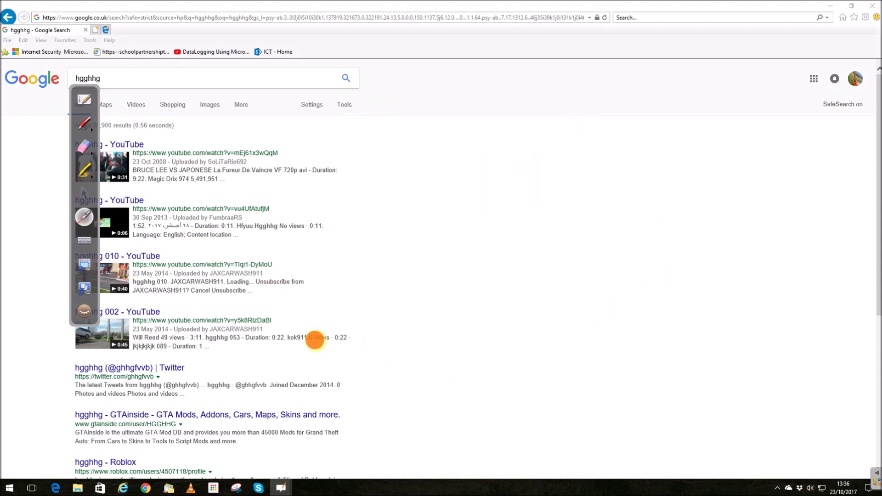
{"action": "left_click", "coordinate": [81, 239]}
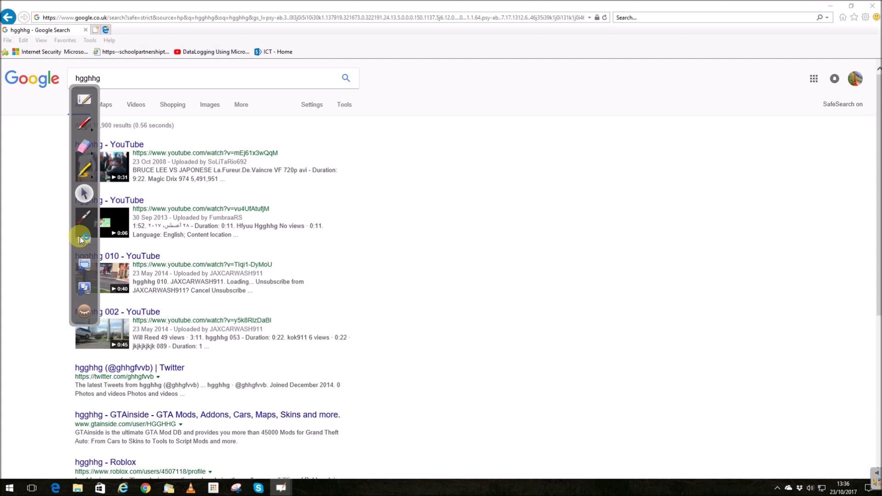
{"action": "left_click", "coordinate": [87, 242]}
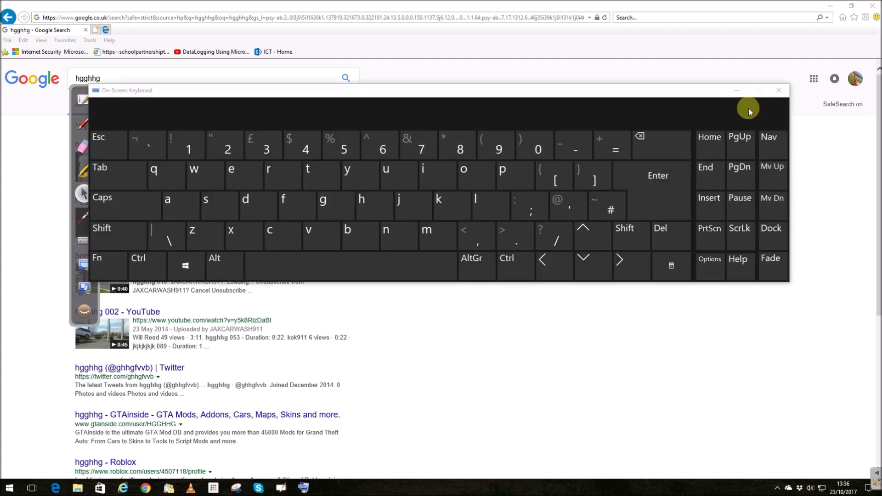
{"action": "left_click", "coordinate": [779, 91]}
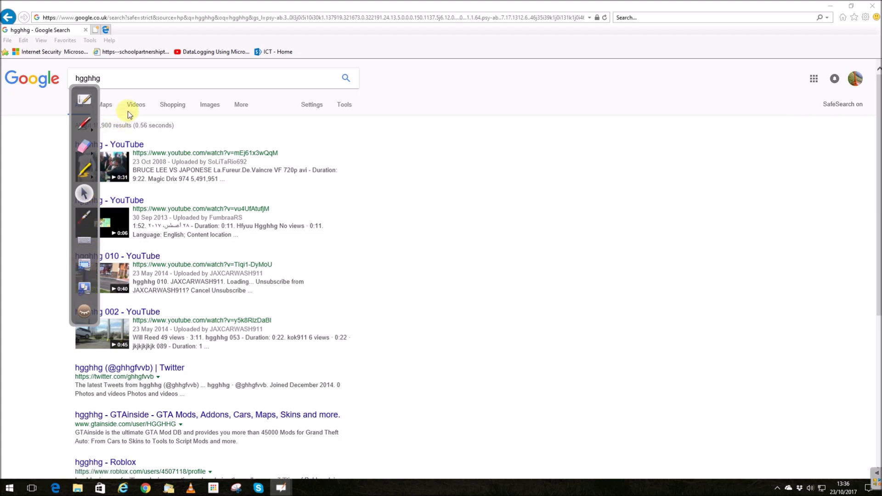
Replace the query with 'cat', search, and open the large cat photo
{"action": "double_click", "coordinate": [111, 79]}
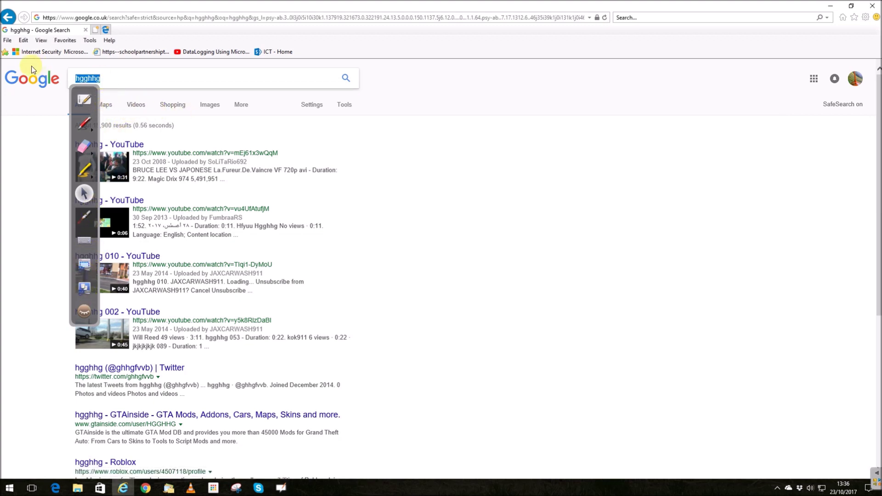
{"action": "type", "text": "cat"}
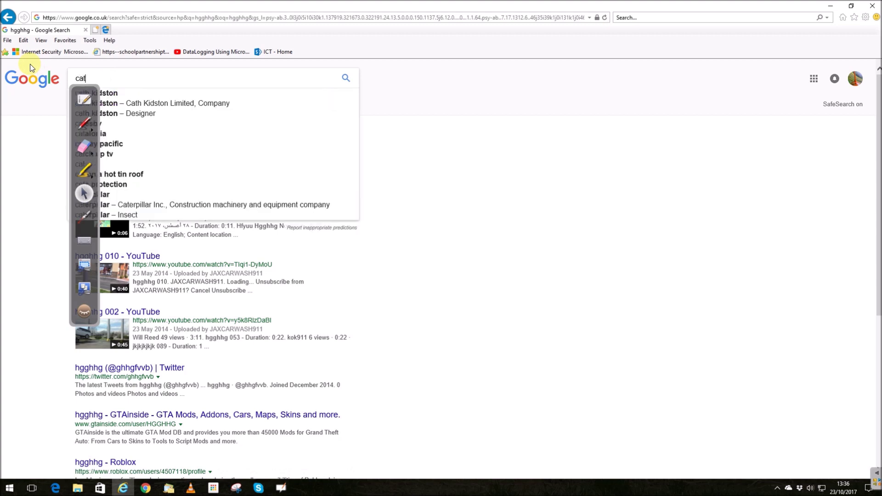
{"action": "key", "text": "Return"}
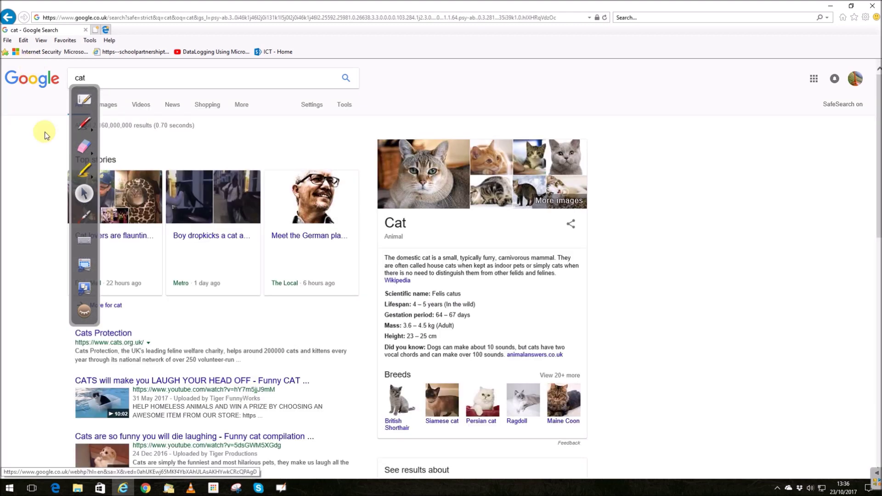
{"action": "left_click", "coordinate": [434, 183]}
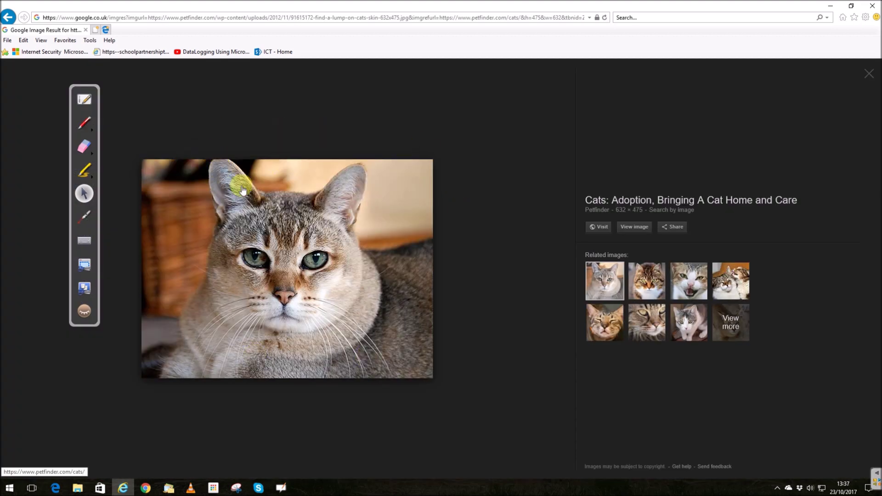
Capture the area around the cat photo onto a new board page and return to the desktop
{"action": "left_click", "coordinate": [83, 267]}
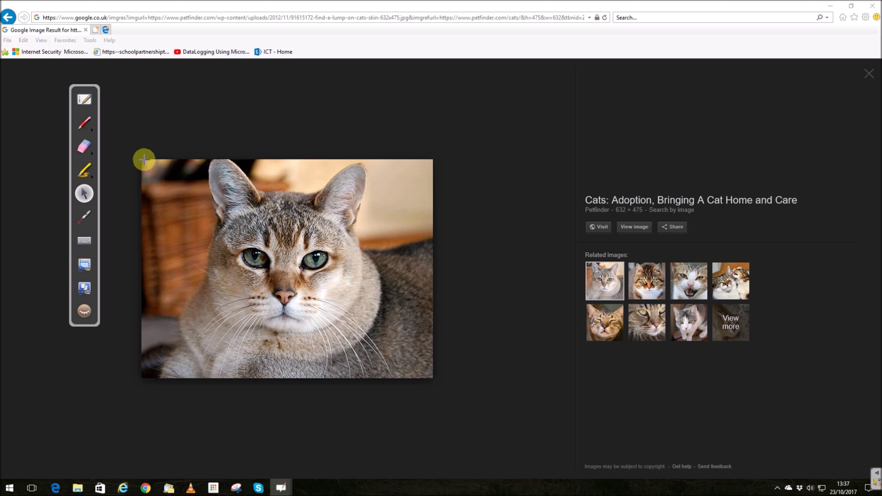
{"action": "left_click_drag", "start_coordinate": [141, 159], "coordinate": [432, 380]}
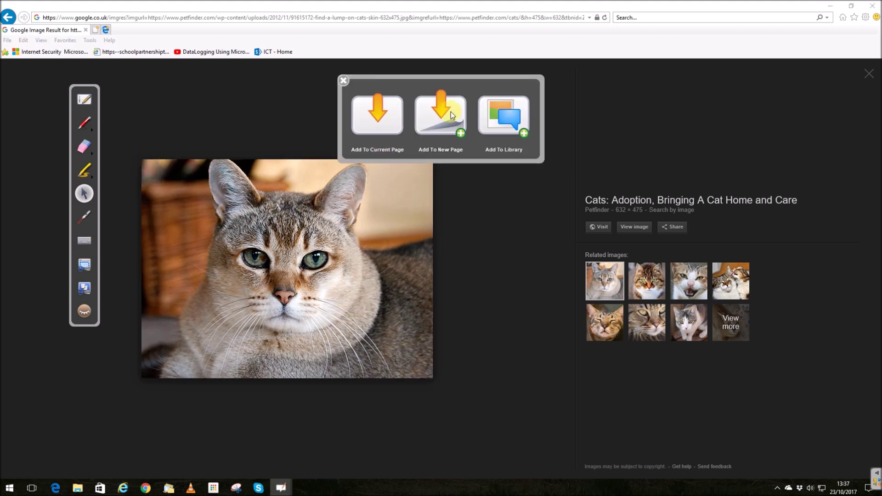
{"action": "left_click", "coordinate": [427, 115]}
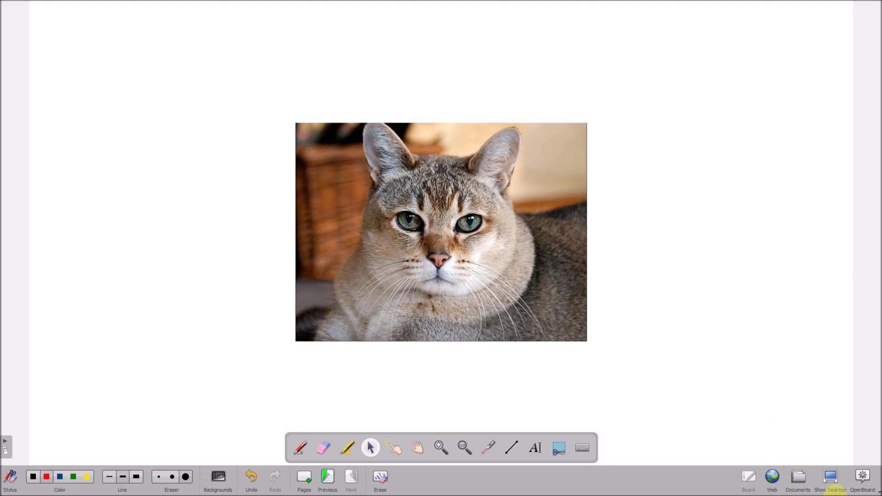
{"action": "left_click", "coordinate": [831, 478]}
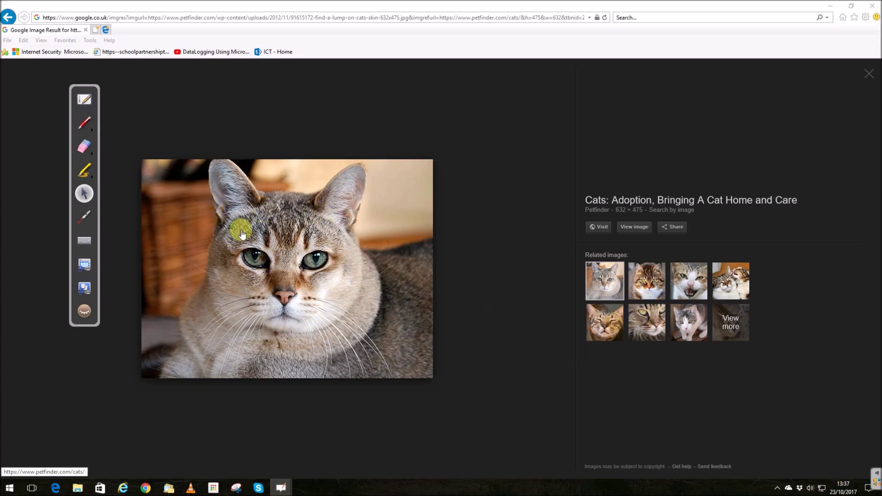
Capture the whole cat web page onto a new board page and return to the live desktop
{"action": "left_click", "coordinate": [83, 293]}
{"action": "left_click", "coordinate": [449, 115]}
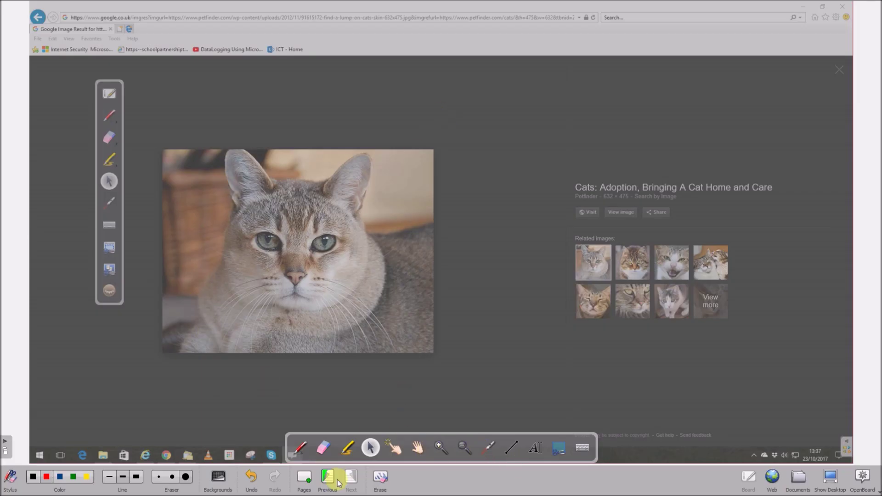
{"action": "left_click", "coordinate": [835, 484]}
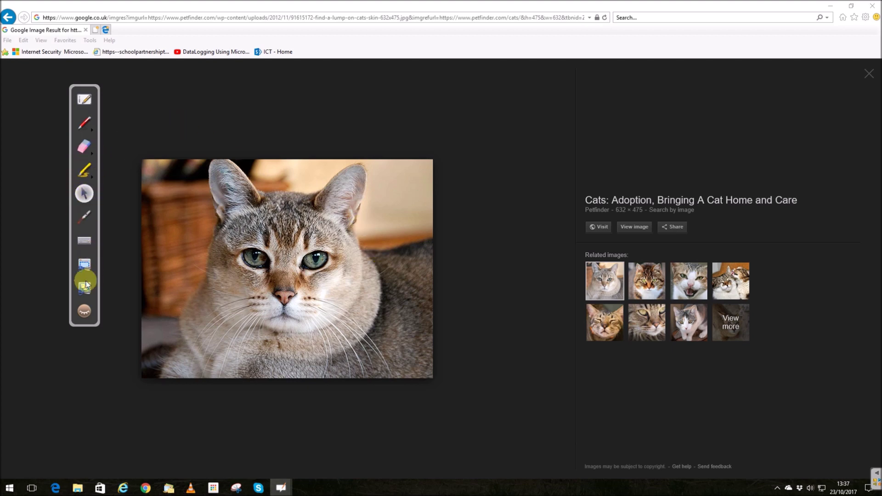
{"action": "left_click", "coordinate": [15, 493]}
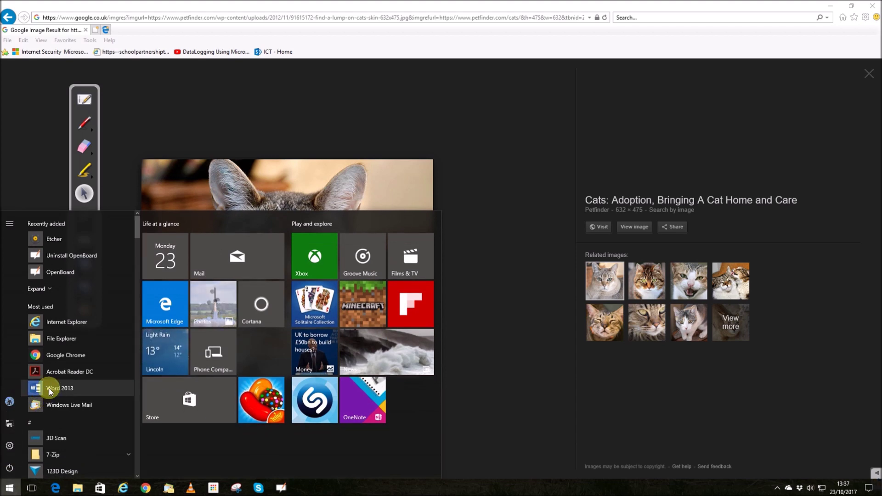
Launch Word 2013 from the Start menu and create a blank document
{"action": "left_click", "coordinate": [48, 387]}
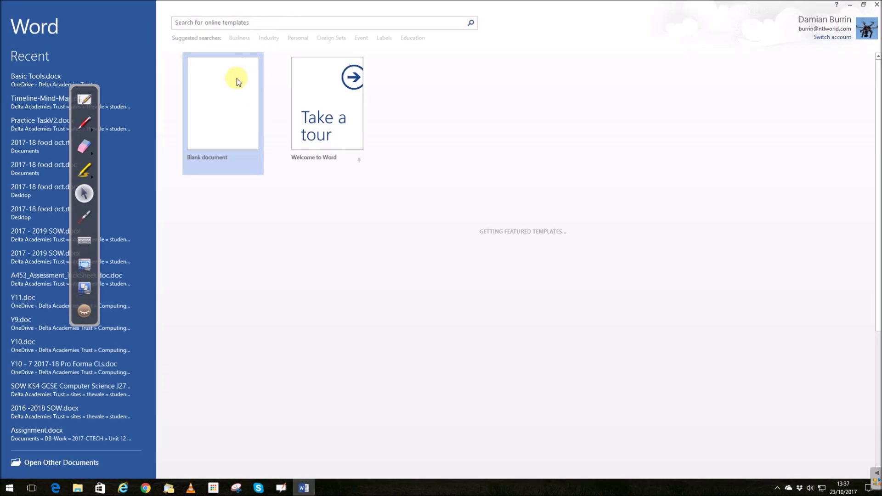
{"action": "left_click", "coordinate": [235, 79]}
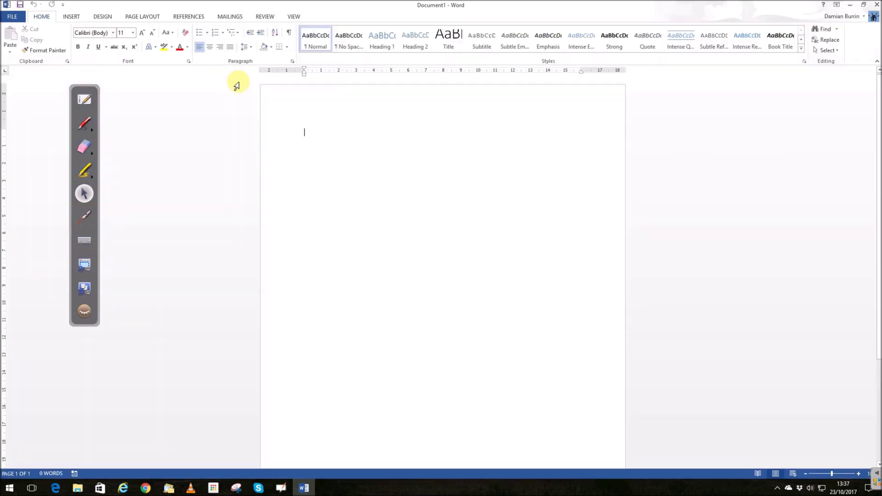
Type 'This is a test' on two lines and grow both lines to 18 pt
{"action": "type", "text": "This i"}
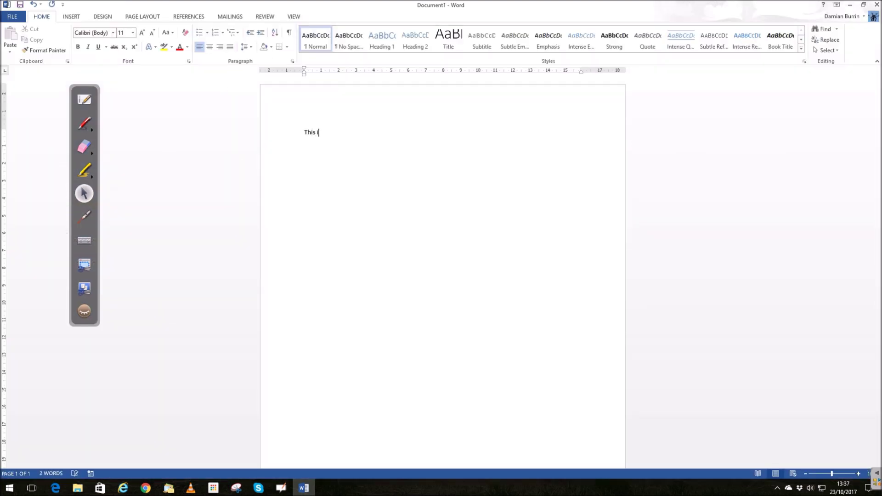
{"action": "type", "text": "s a test"}
{"action": "key", "text": "Return"}
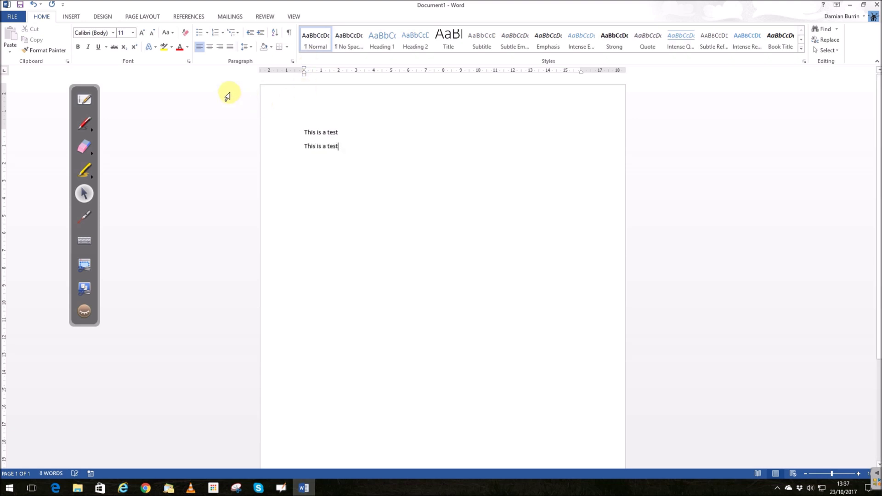
{"action": "left_click_drag", "start_coordinate": [340, 146], "coordinate": [299, 128]}
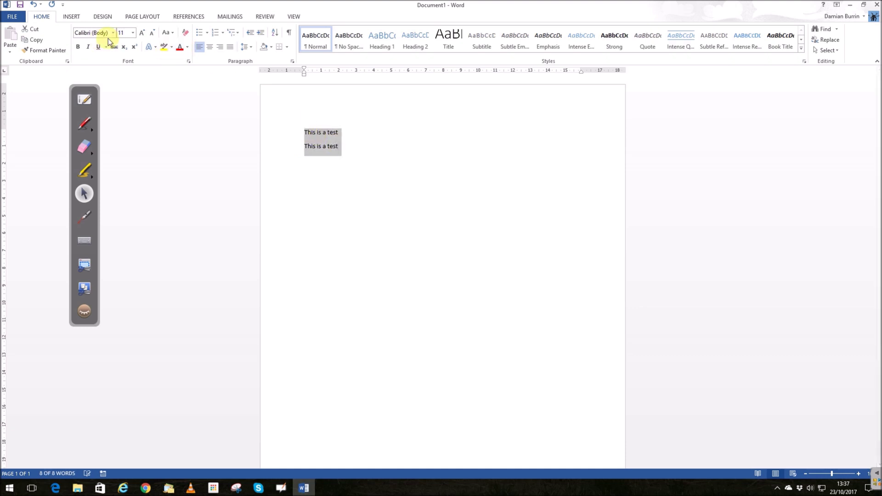
{"action": "left_click", "coordinate": [141, 33]}
{"action": "left_click", "coordinate": [141, 33]}
{"action": "left_click", "coordinate": [141, 33]}
{"action": "left_click", "coordinate": [141, 33]}
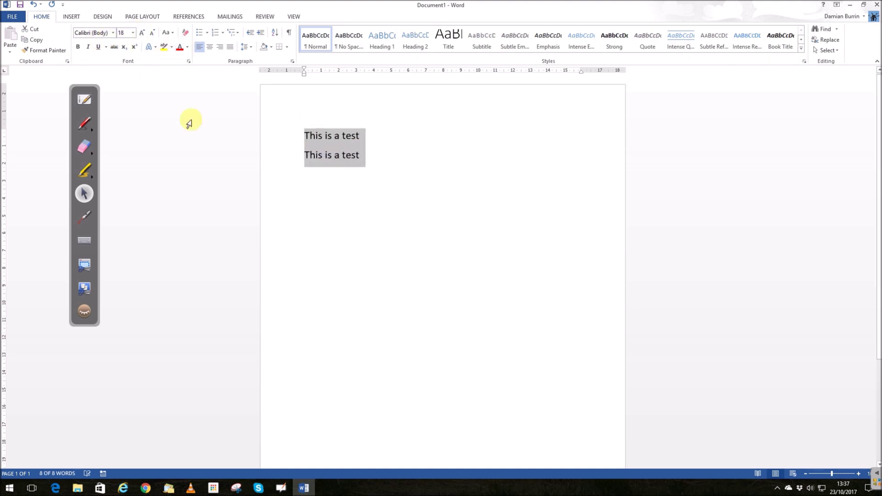
{"action": "left_click", "coordinate": [384, 207]}
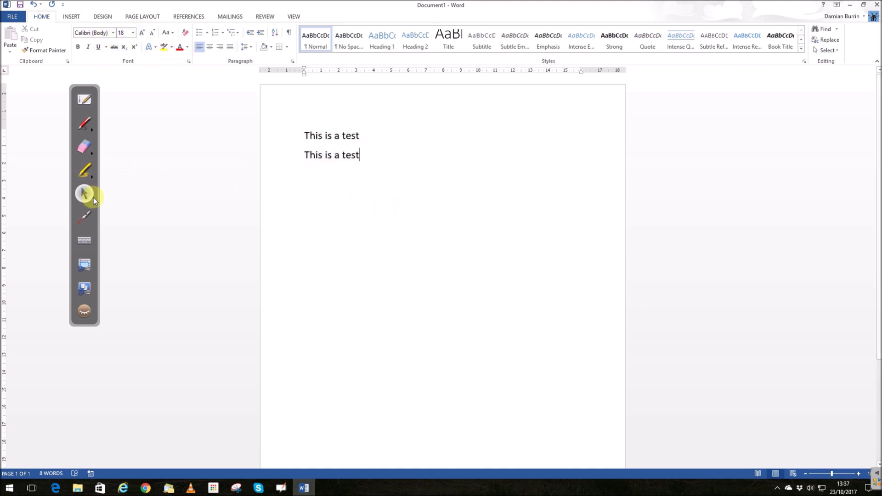
{"action": "left_click", "coordinate": [84, 170]}
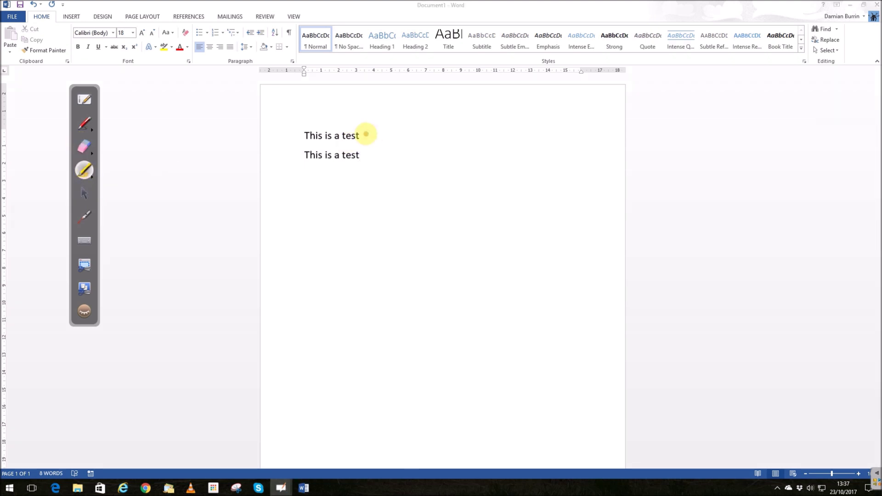
Replace the orange highlight on the first 'This is a test' line with a yellow one
{"action": "mouse_move", "coordinate": [366, 134]}
{"action": "left_mouse_down"}
{"action": "mouse_move", "coordinate": [305, 135]}
{"action": "mouse_move", "coordinate": [356, 135]}
{"action": "mouse_move", "coordinate": [320, 136]}
{"action": "left_mouse_up"}
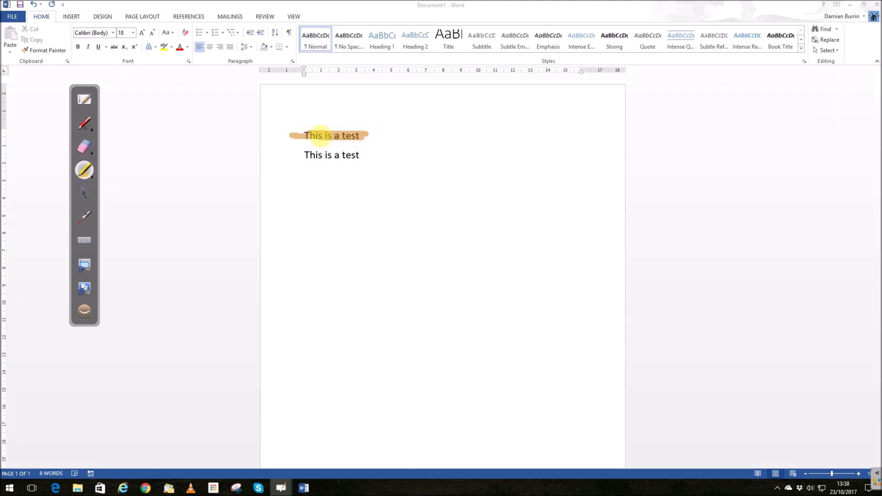
{"action": "left_click", "coordinate": [84, 146]}
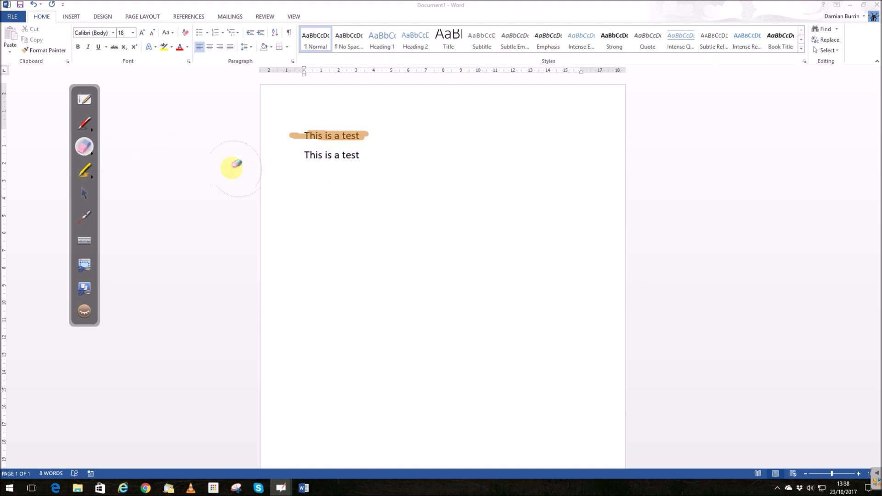
{"action": "left_click_drag", "start_coordinate": [395, 131], "coordinate": [298, 130]}
{"action": "left_click", "coordinate": [91, 178]}
{"action": "left_click", "coordinate": [111, 181]}
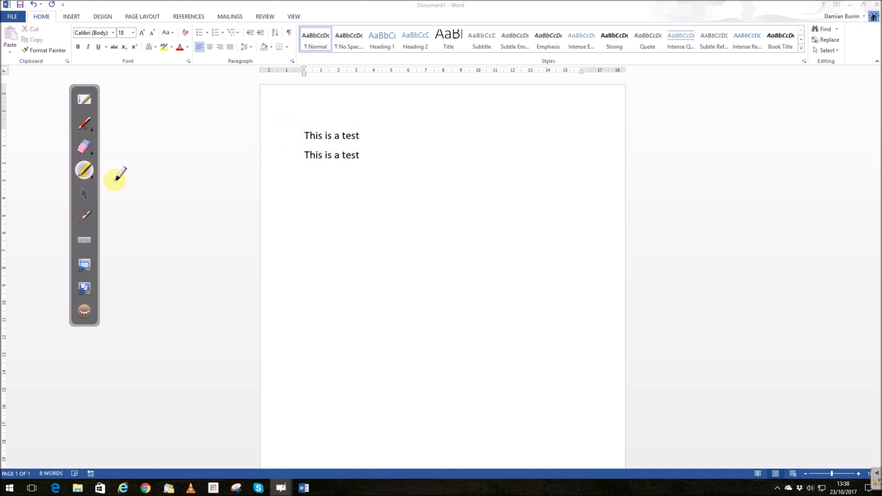
{"action": "mouse_move", "coordinate": [367, 136]}
{"action": "left_mouse_down"}
{"action": "mouse_move", "coordinate": [307, 134]}
{"action": "mouse_move", "coordinate": [373, 135]}
{"action": "mouse_move", "coordinate": [324, 131]}
{"action": "left_mouse_up"}
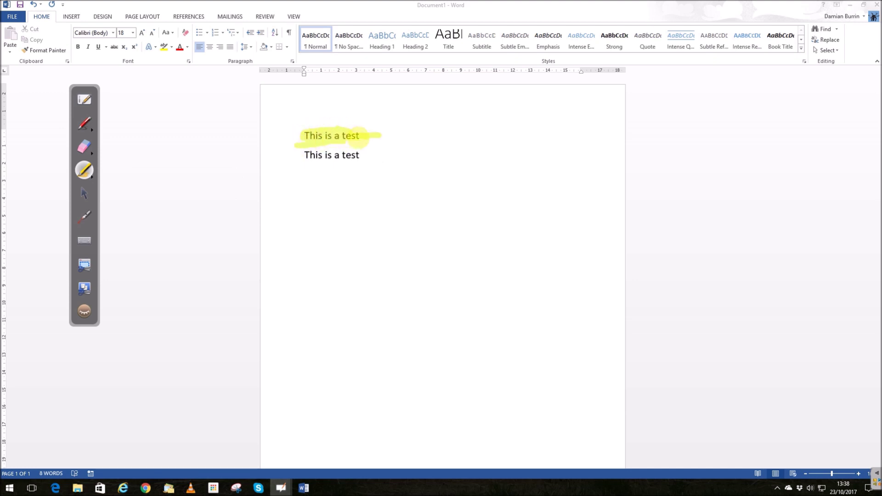
Circle the second line in red pen and draw a red arrow pointing at it
{"action": "left_click", "coordinate": [84, 125]}
{"action": "mouse_move", "coordinate": [303, 148]}
{"action": "left_mouse_down"}
{"action": "mouse_move", "coordinate": [367, 144]}
{"action": "mouse_move", "coordinate": [302, 166]}
{"action": "mouse_move", "coordinate": [296, 146]}
{"action": "left_mouse_up"}
{"action": "mouse_move", "coordinate": [458, 243]}
{"action": "left_mouse_down"}
{"action": "mouse_move", "coordinate": [396, 172]}
{"action": "mouse_move", "coordinate": [415, 180]}
{"action": "mouse_move", "coordinate": [386, 185]}
{"action": "left_mouse_up"}
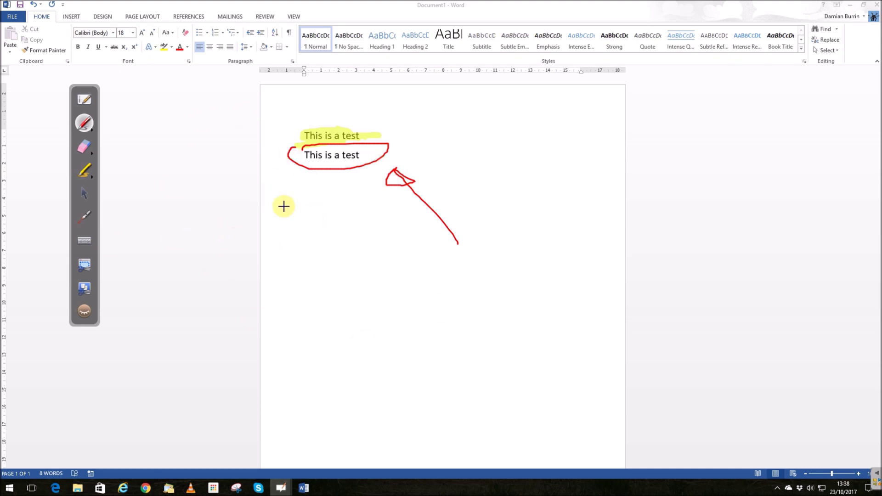
{"action": "left_click", "coordinate": [82, 265]}
Capture the annotated Word text onto a new board page, then bring up the OpenBoard board
{"action": "left_click_drag", "start_coordinate": [241, 89], "coordinate": [530, 266]}
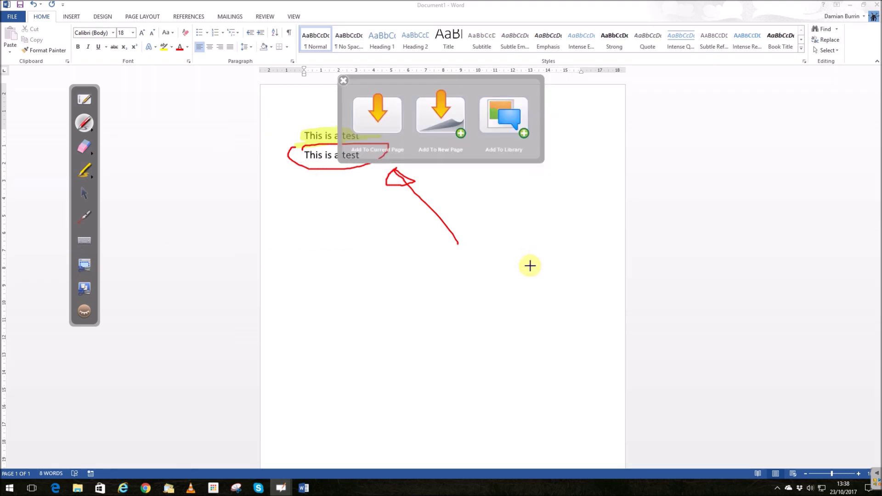
{"action": "left_click", "coordinate": [432, 110]}
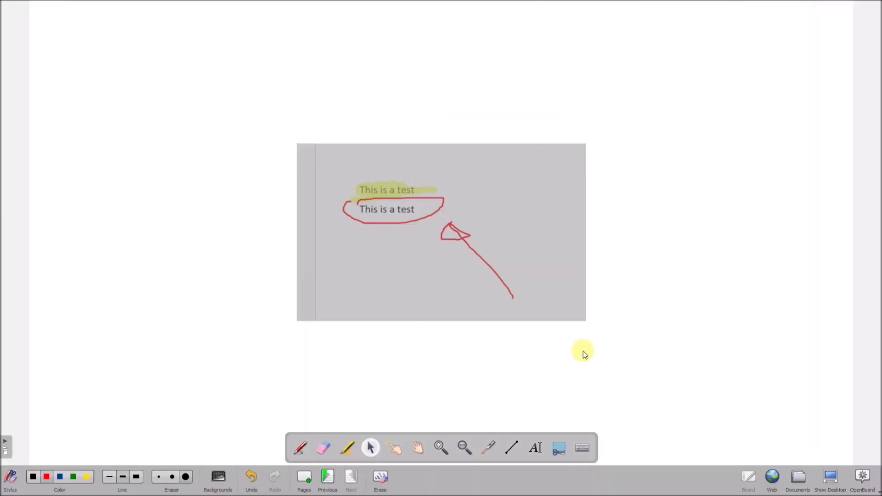
{"action": "left_click", "coordinate": [831, 481]}
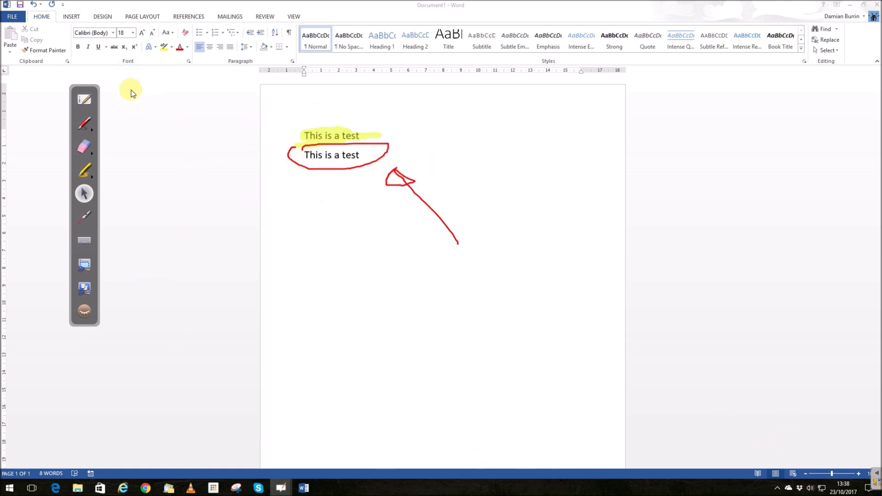
{"action": "left_click", "coordinate": [85, 102]}
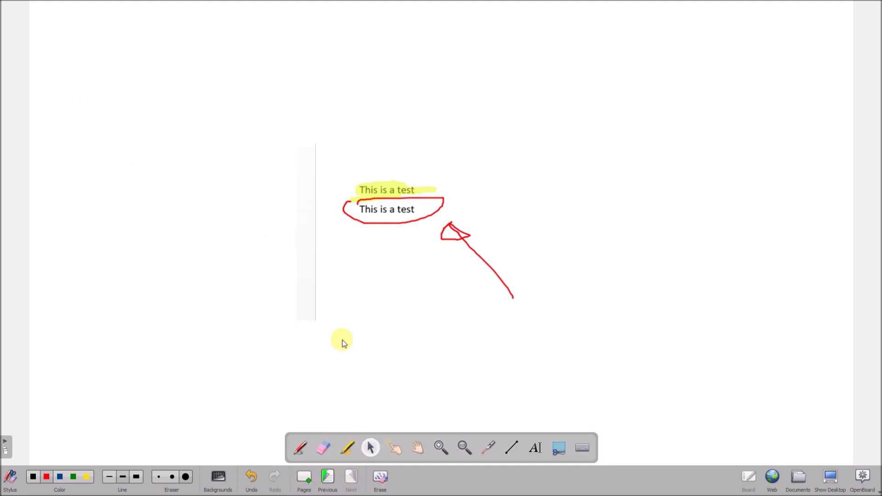
Page back twice to the board page holding the captured cat photo
{"action": "left_click", "coordinate": [329, 482]}
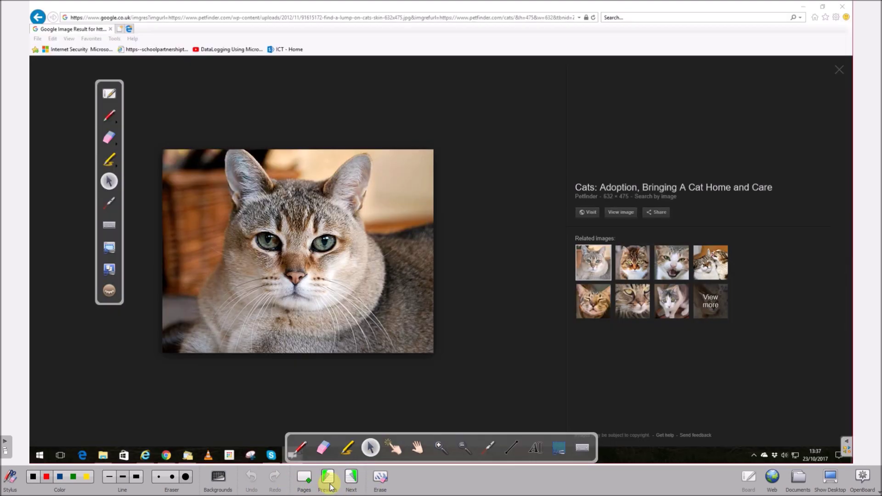
{"action": "left_click", "coordinate": [330, 484]}
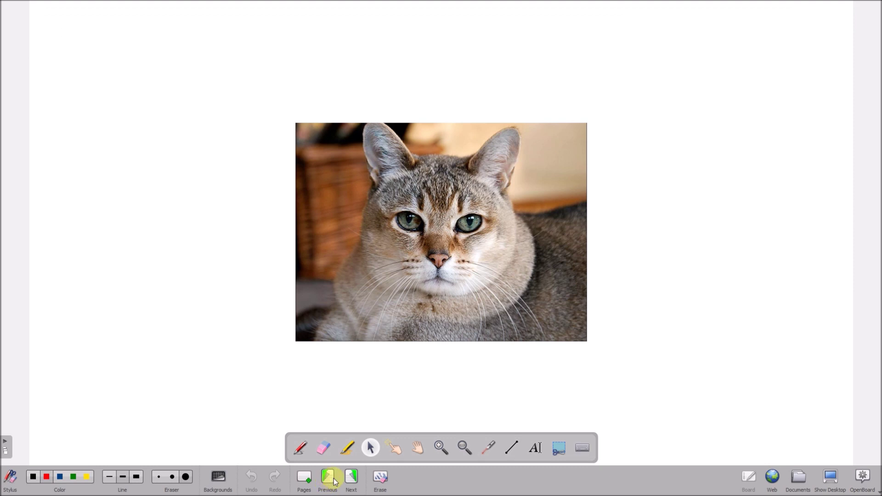
Remove the blank Page 1 from the current document in the Documents view and confirm its removal
{"action": "left_click", "coordinate": [800, 480]}
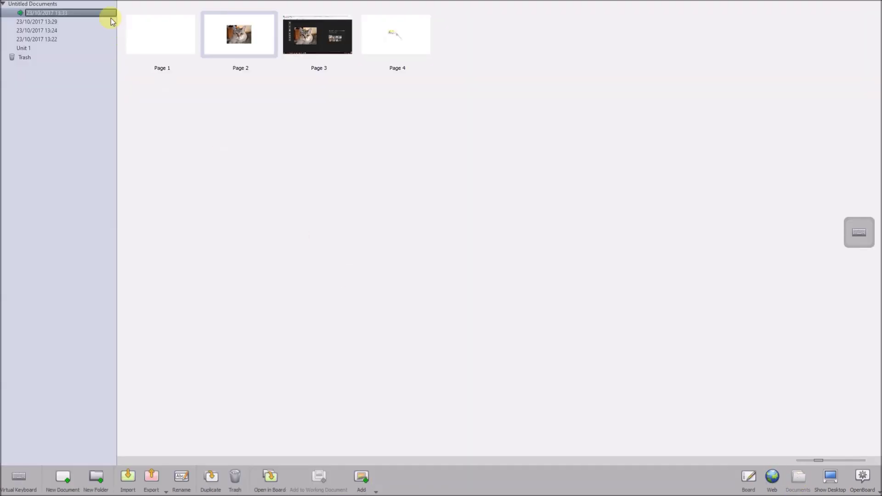
{"action": "left_click", "coordinate": [154, 41]}
{"action": "left_click", "coordinate": [153, 35]}
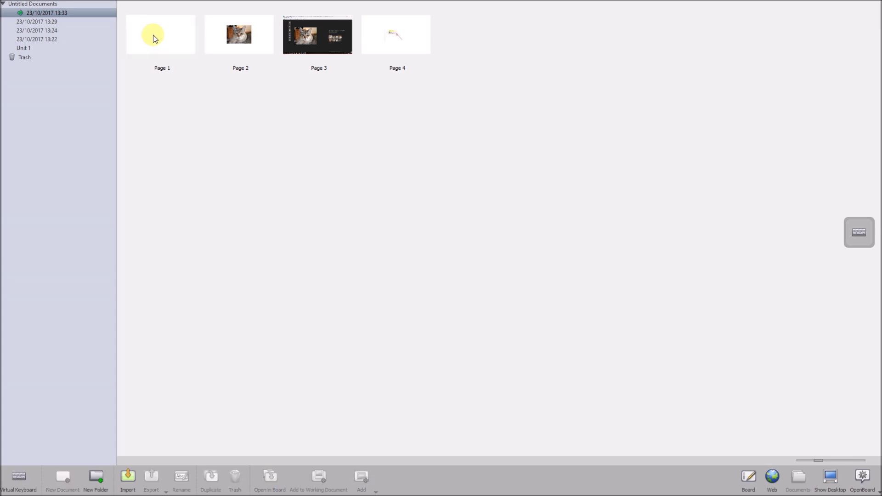
{"action": "left_click", "coordinate": [155, 43]}
{"action": "left_click", "coordinate": [234, 476]}
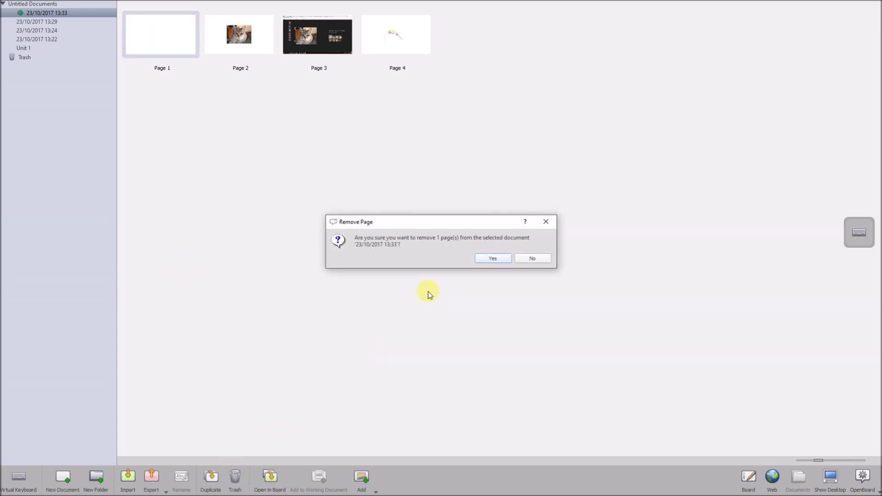
{"action": "left_click", "coordinate": [493, 259]}
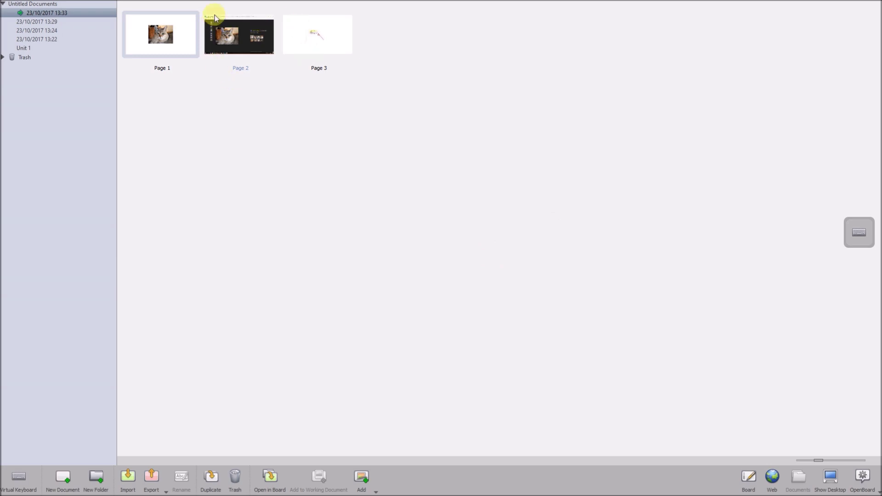
On the cat screenshot page, use the pen to draw a red smile under the nose and loops around both eyes
{"action": "double_click", "coordinate": [241, 29]}
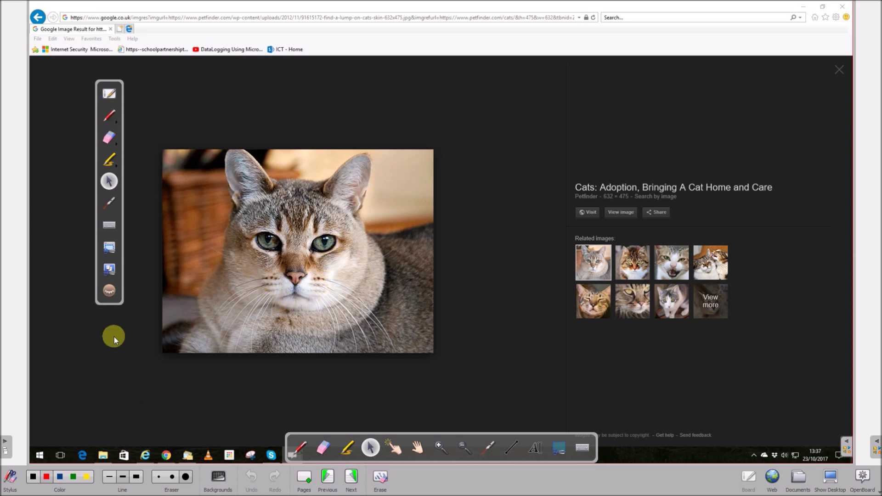
{"action": "left_click", "coordinate": [299, 448]}
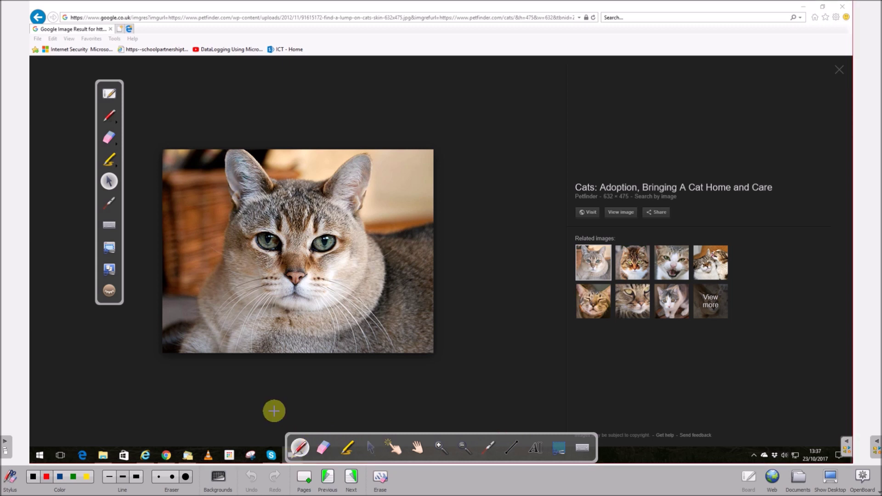
{"action": "left_click_drag", "start_coordinate": [305, 299], "coordinate": [252, 268]}
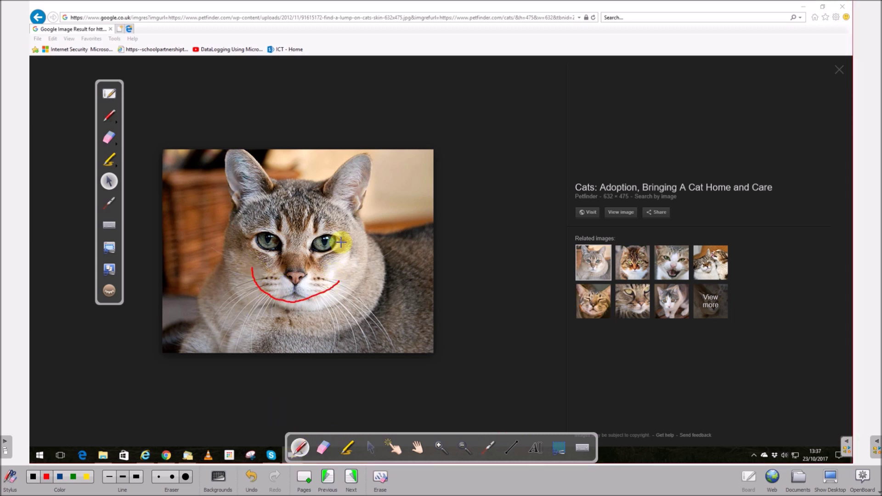
{"action": "mouse_move", "coordinate": [339, 239]}
{"action": "left_mouse_down"}
{"action": "mouse_move", "coordinate": [322, 229]}
{"action": "mouse_move", "coordinate": [330, 258]}
{"action": "mouse_move", "coordinate": [332, 230]}
{"action": "left_mouse_up"}
{"action": "mouse_move", "coordinate": [260, 222]}
{"action": "left_mouse_down"}
{"action": "mouse_move", "coordinate": [252, 228]}
{"action": "mouse_move", "coordinate": [264, 250]}
{"action": "mouse_move", "coordinate": [258, 220]}
{"action": "left_mouse_up"}
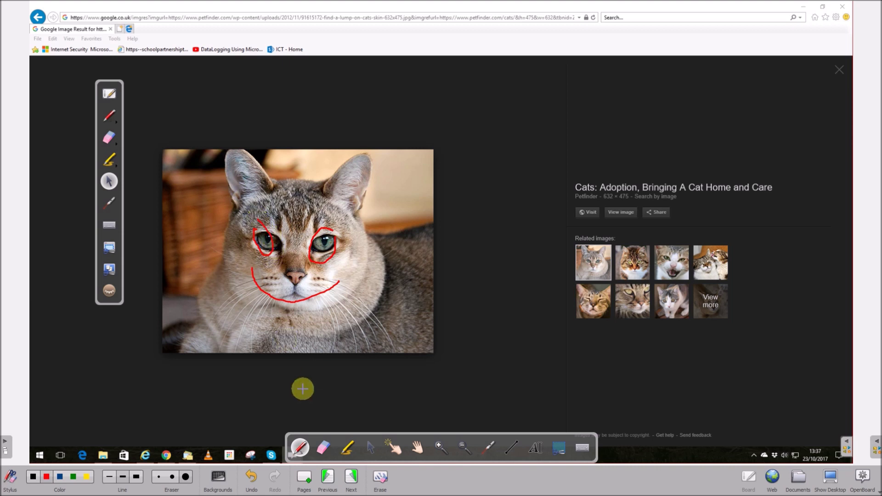